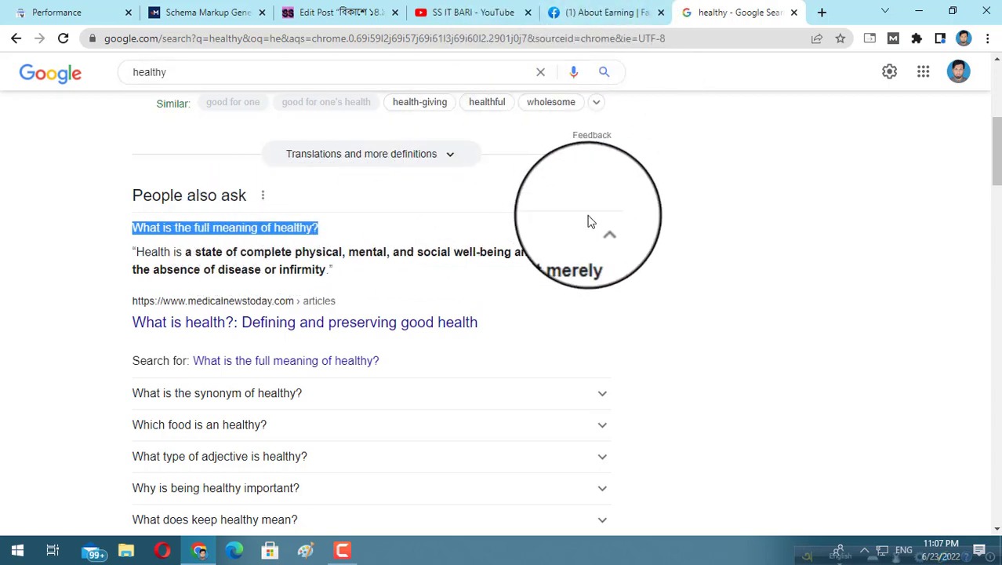
In the Schema Markup Generator, fill Question #1 of the FAQ Page with "What is the full meaning of healthy?".
click(200, 13)
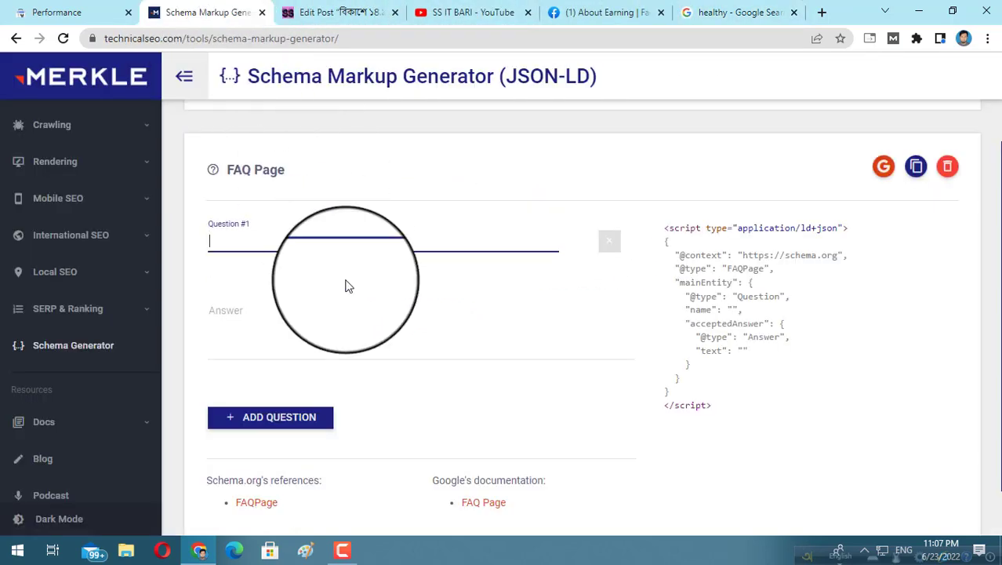
right_click(233, 239)
click(274, 360)
text(What is the full meaning of healthy?)
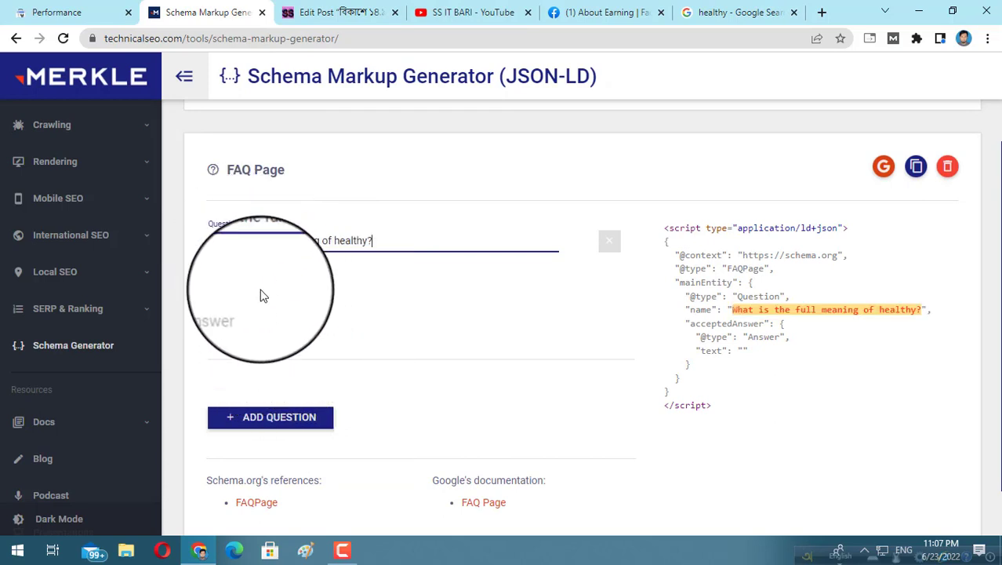
Copy the Google answer to "What is the full meaning of healthy?" into the Question #1 answer in the Schema Markup Generator.
click(245, 324)
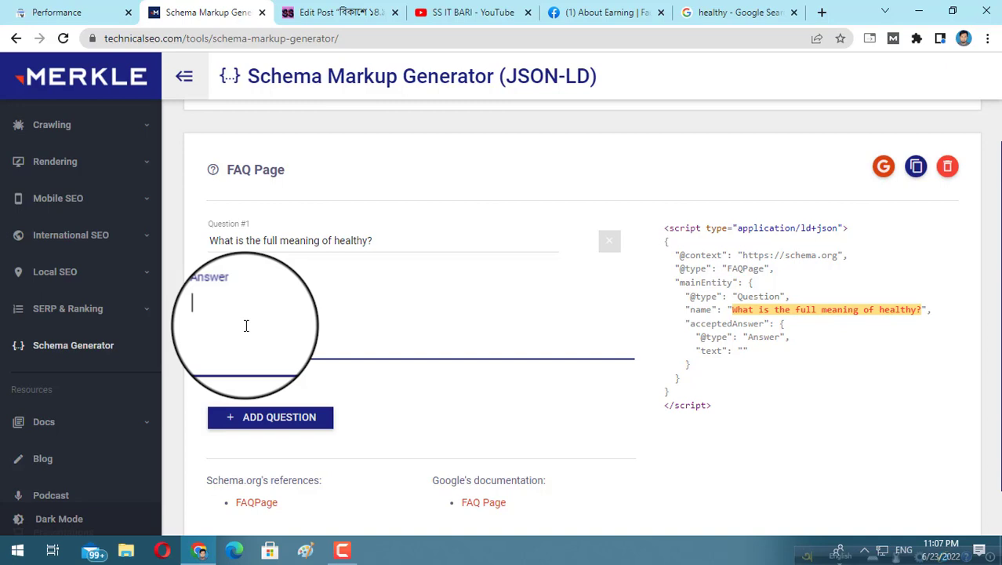
click(751, 11)
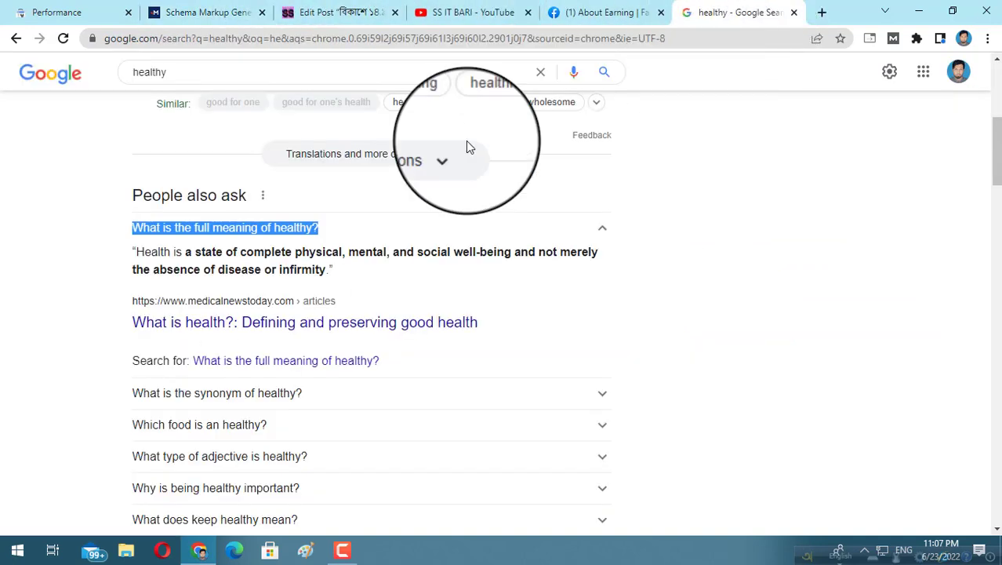
drag(133, 251, 345, 279)
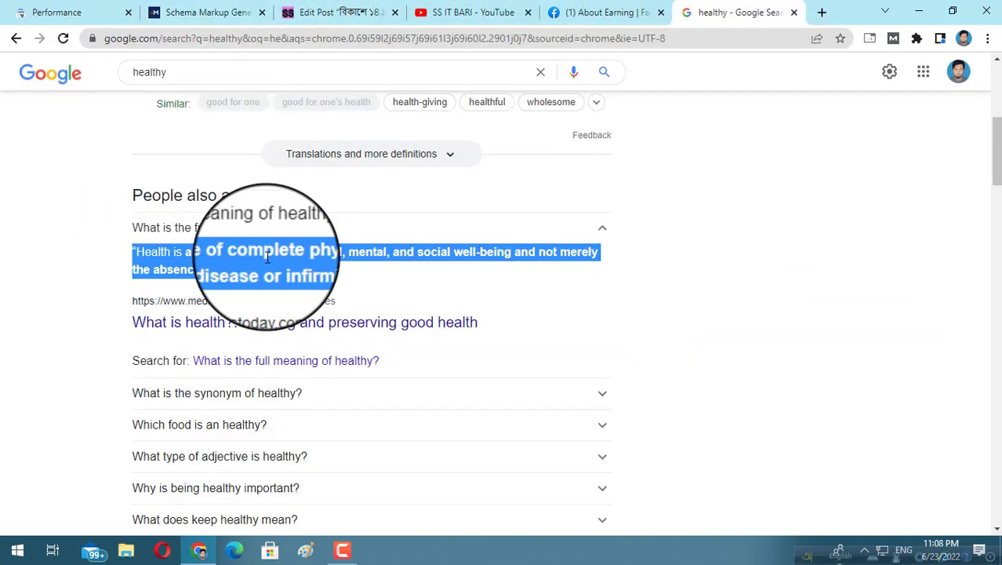
right_click(265, 255)
click(307, 275)
click(201, 12)
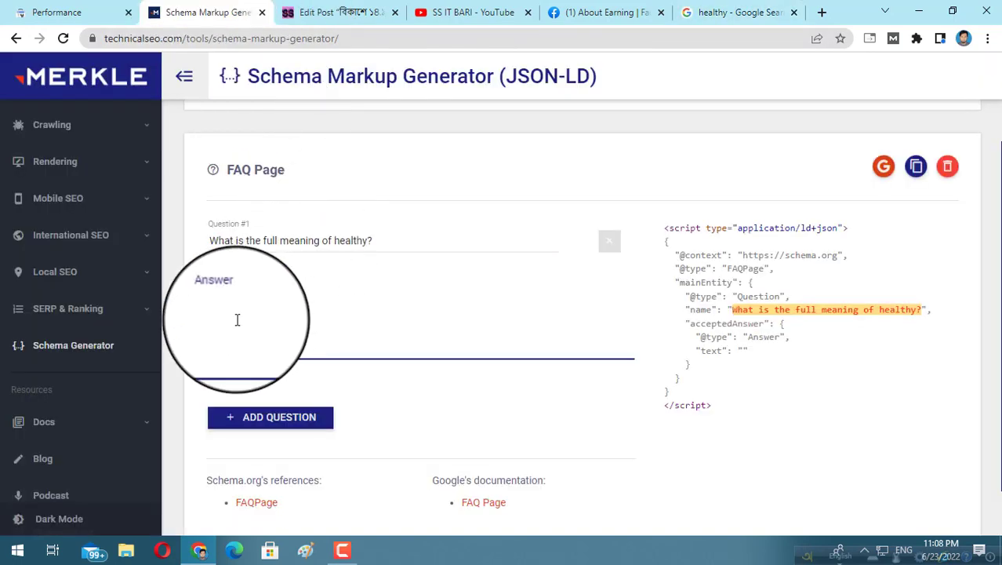
right_click(210, 314)
click(289, 207)
Add a second FAQ question and fill it with "What is the synonym of healthy?" copied from Google's People also ask.
click(303, 415)
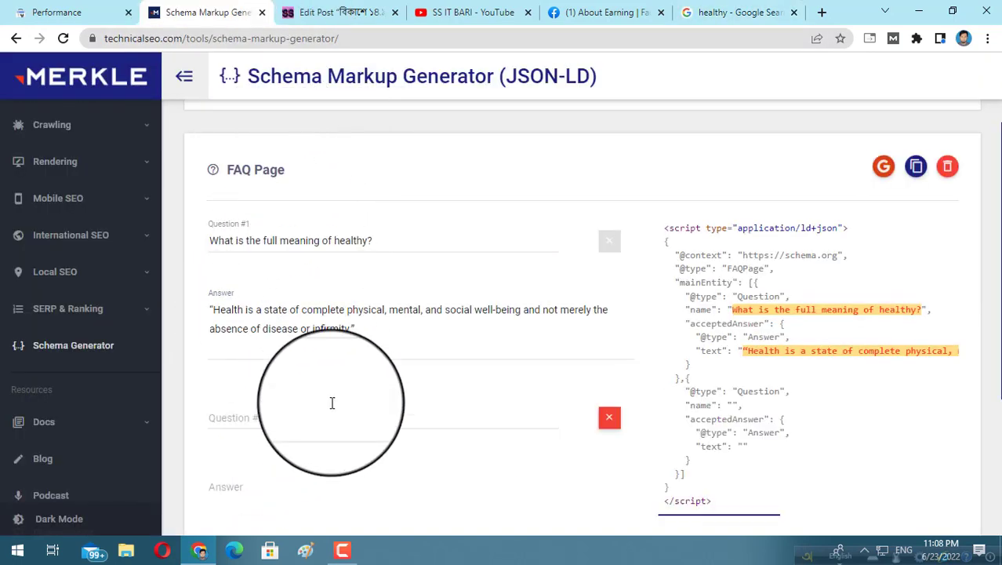
scroll(403, 350, down, 3)
click(266, 185)
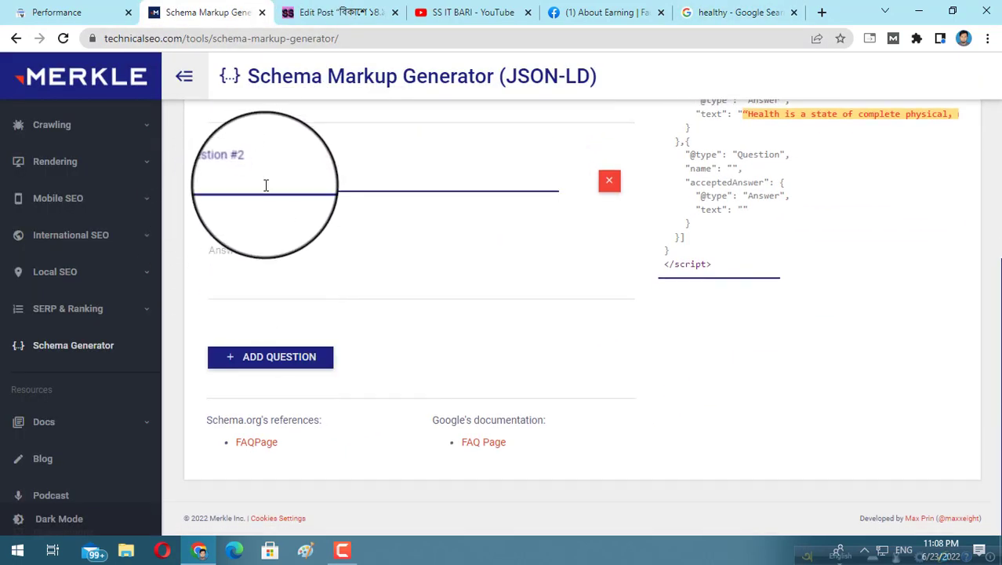
click(737, 11)
scroll(379, 242, down, 2)
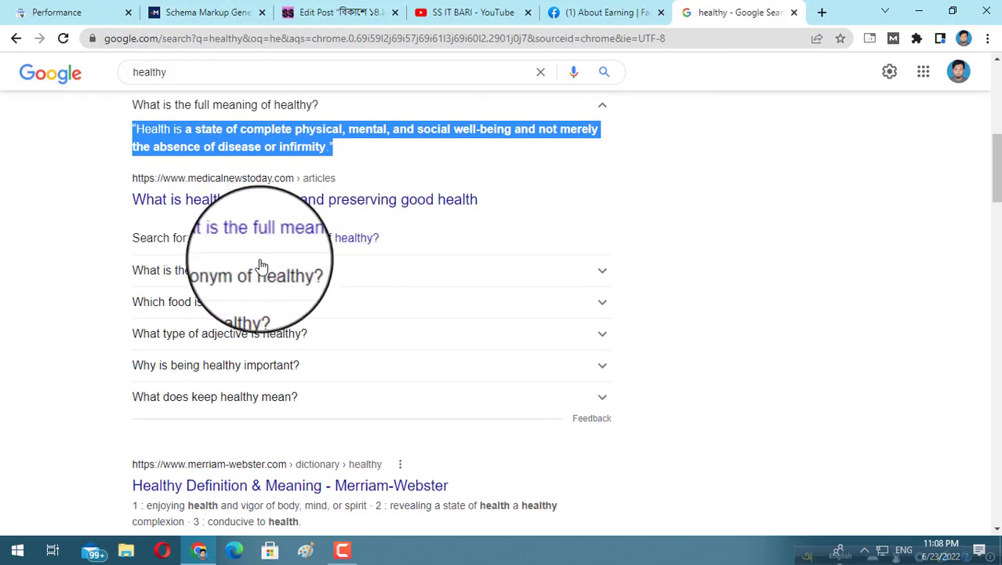
click(289, 270)
drag(123, 271, 325, 282)
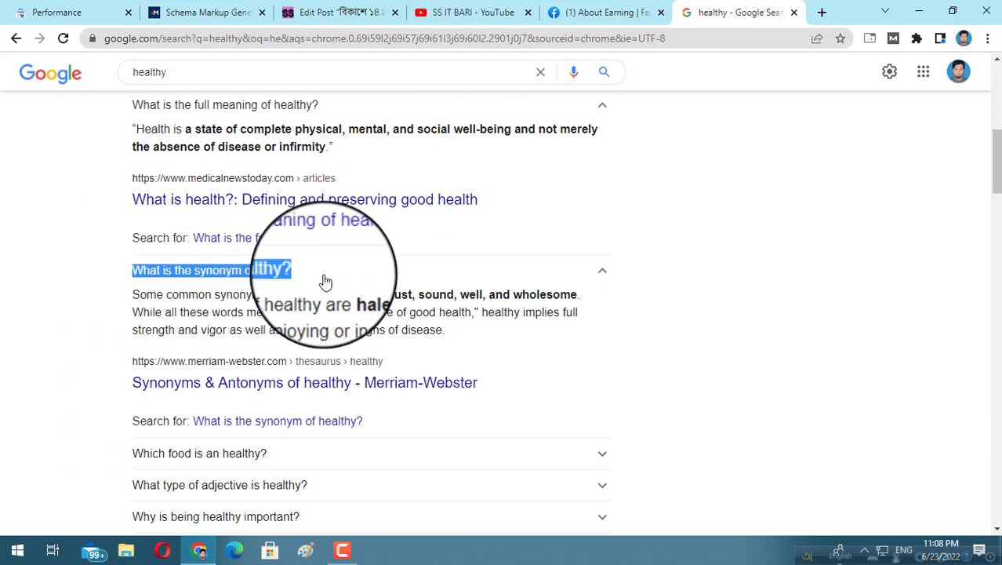
right_click(304, 278)
click(309, 283)
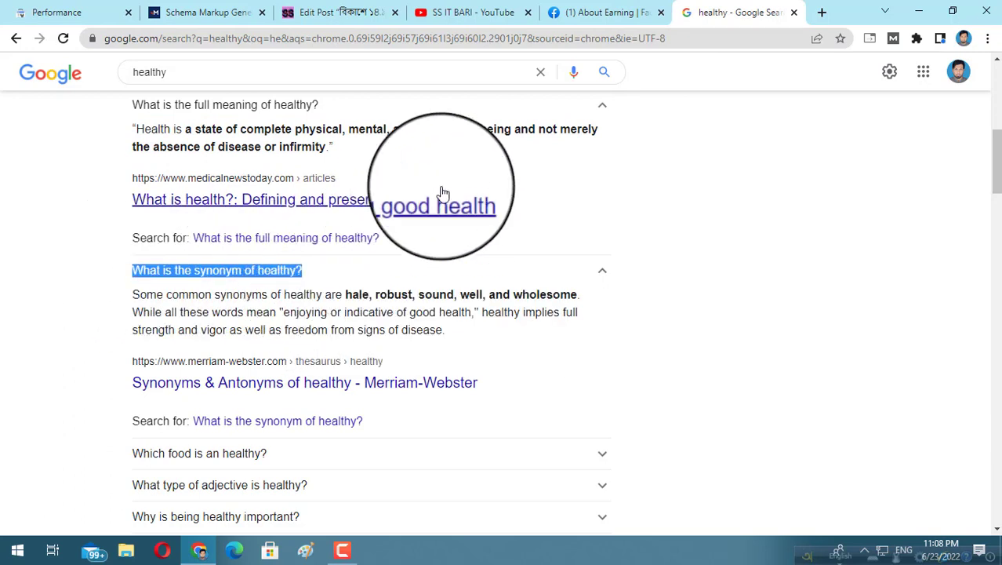
click(188, 12)
right_click(239, 188)
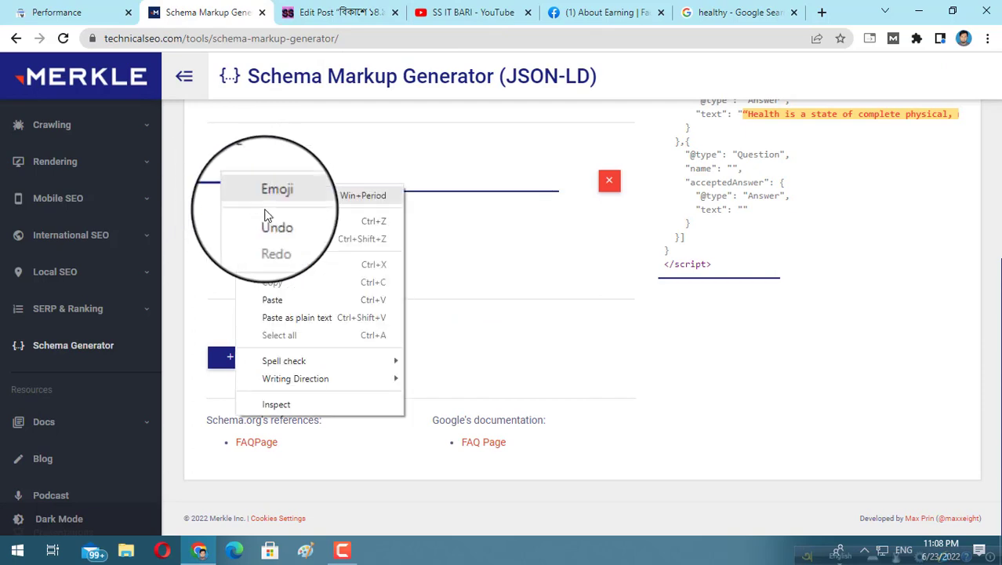
click(273, 298)
Copy Google's full answer about the synonyms of healthy into the Question #2 answer in the Schema Markup Generator.
click(264, 259)
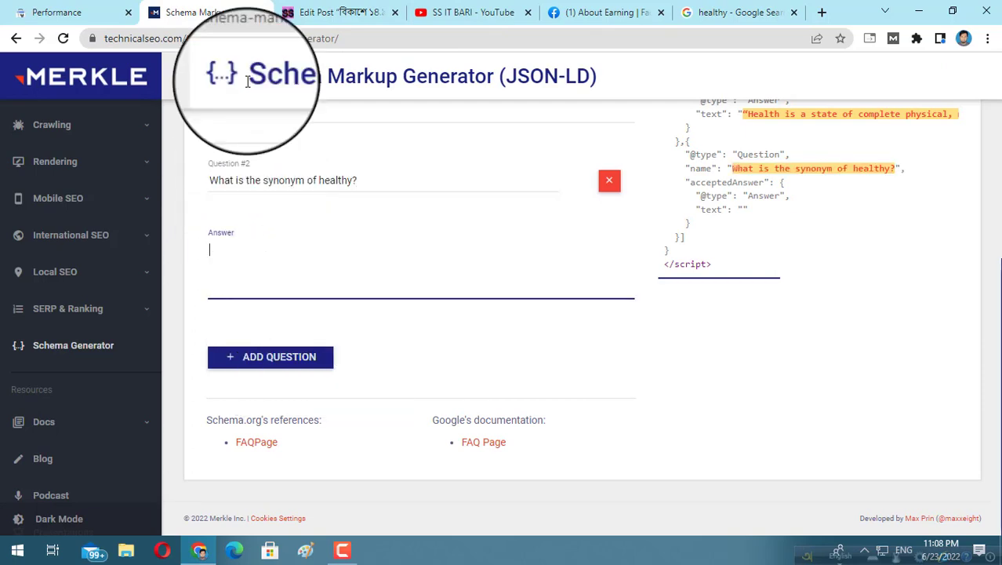
click(329, 12)
click(220, 12)
click(737, 12)
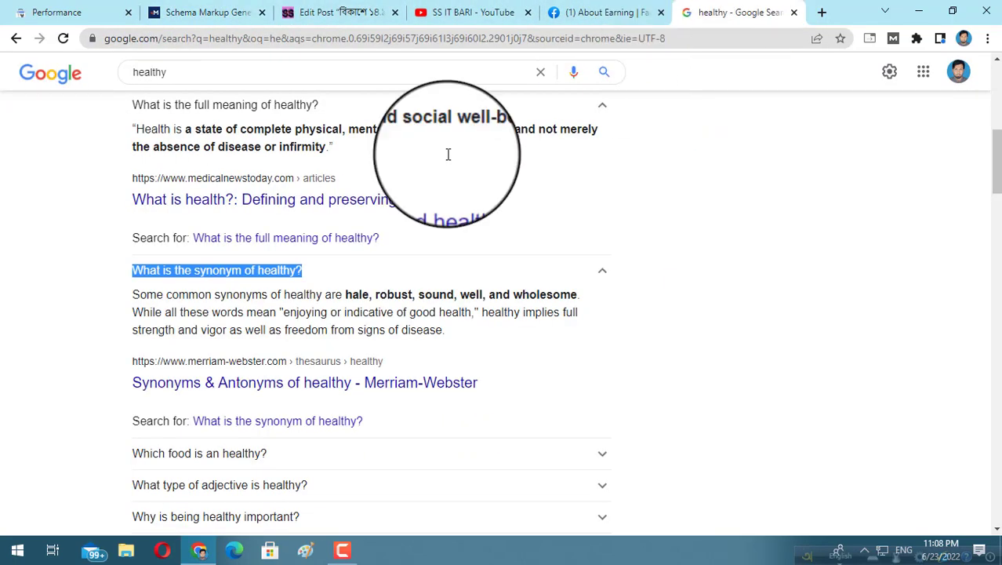
drag(445, 330, 142, 305)
right_click(142, 306)
click(180, 316)
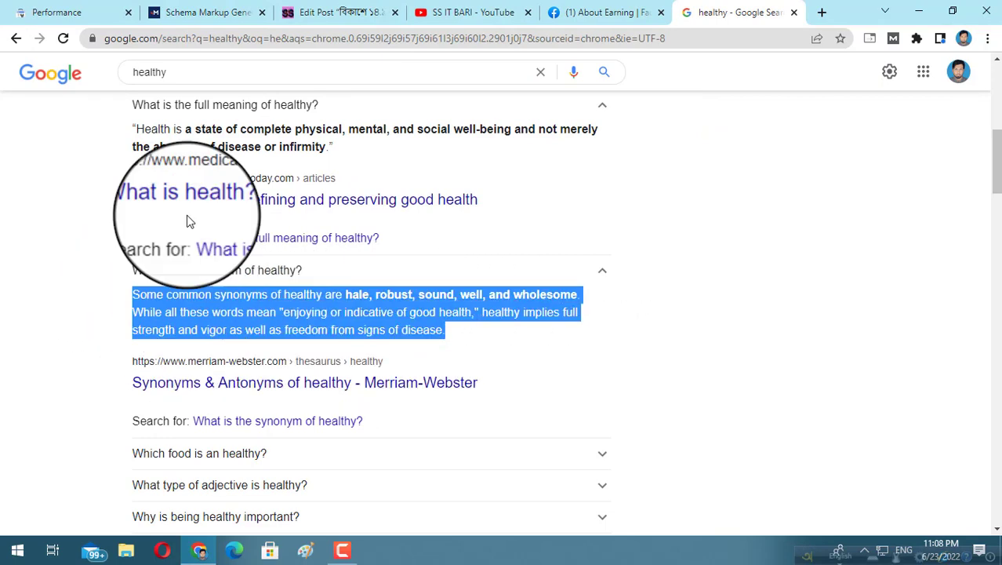
click(219, 12)
click(253, 295)
right_click(253, 293)
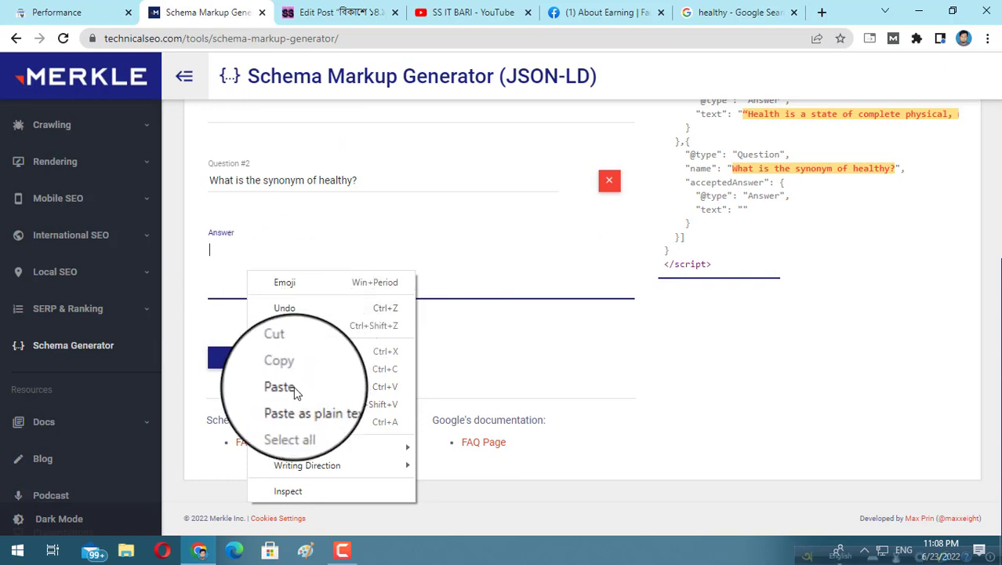
click(264, 386)
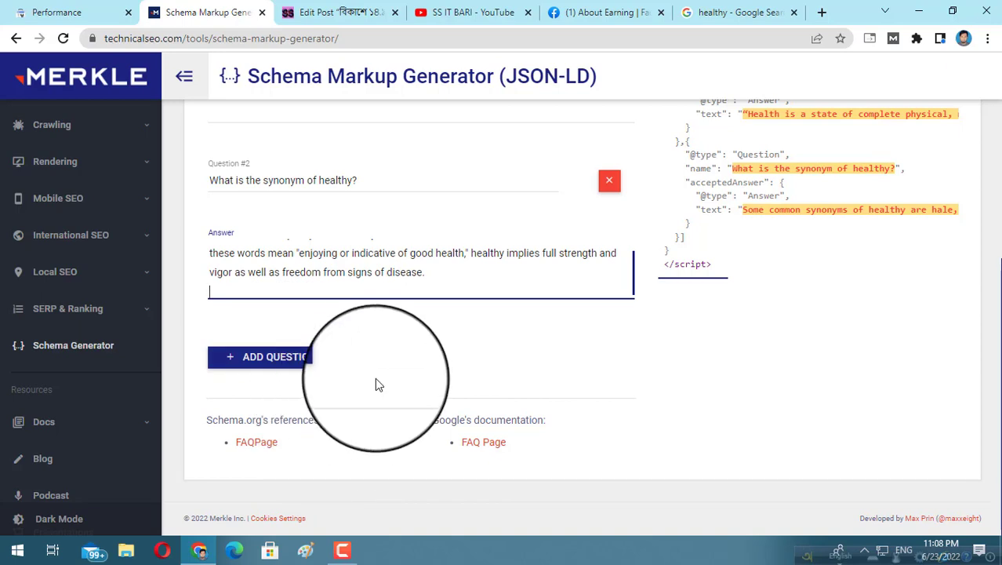
Look over the generated FAQPage JSON-LD and open it in Google's Rich Results Test.
scroll(375, 384, up, 2)
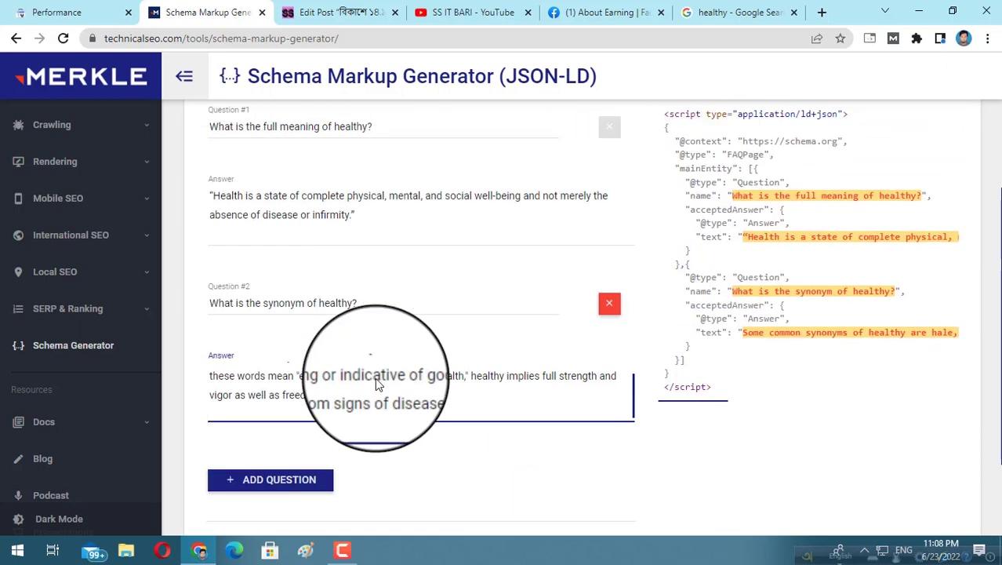
scroll(380, 308, up, 2)
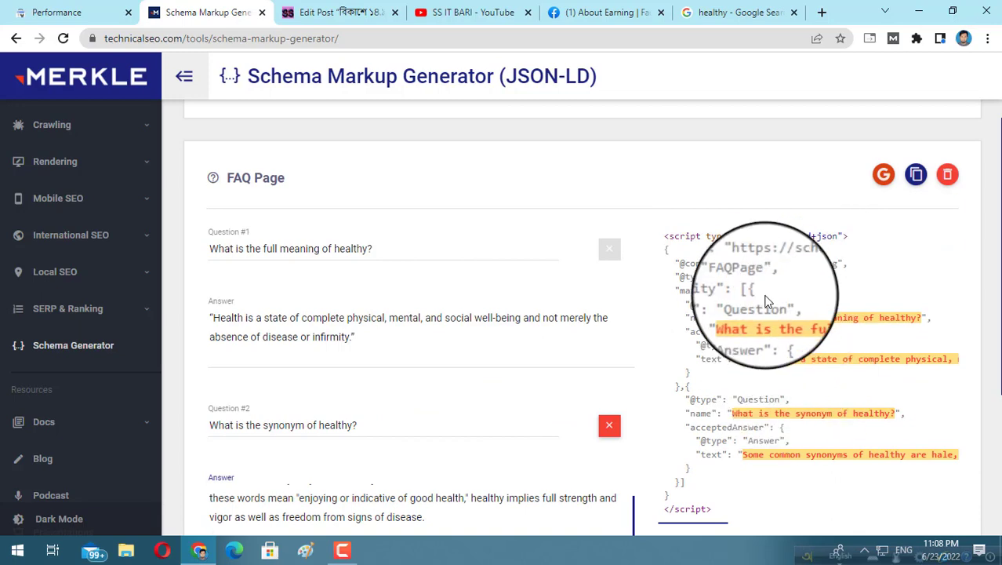
scroll(767, 301, down, 2)
scroll(767, 301, up, 2)
click(884, 176)
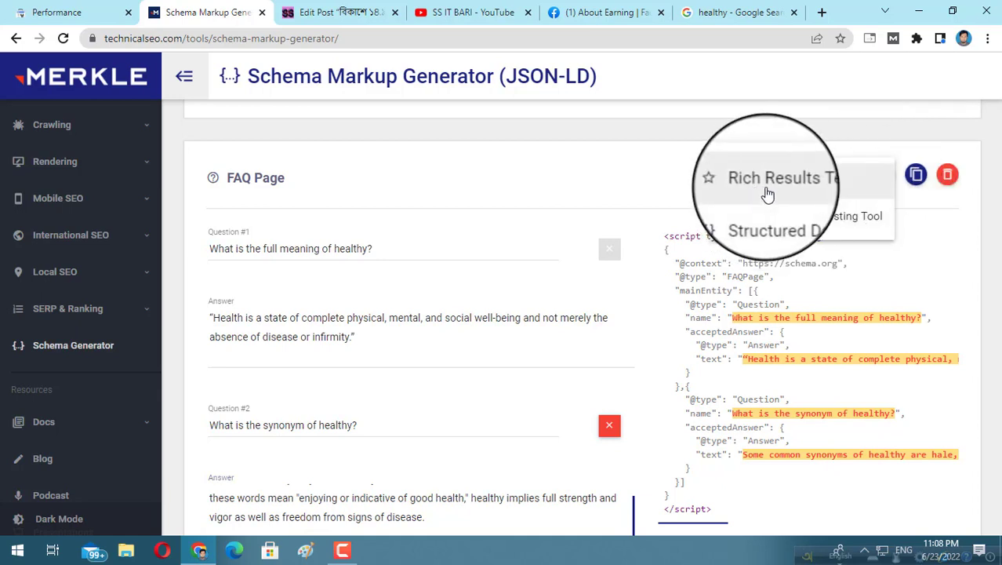
click(768, 194)
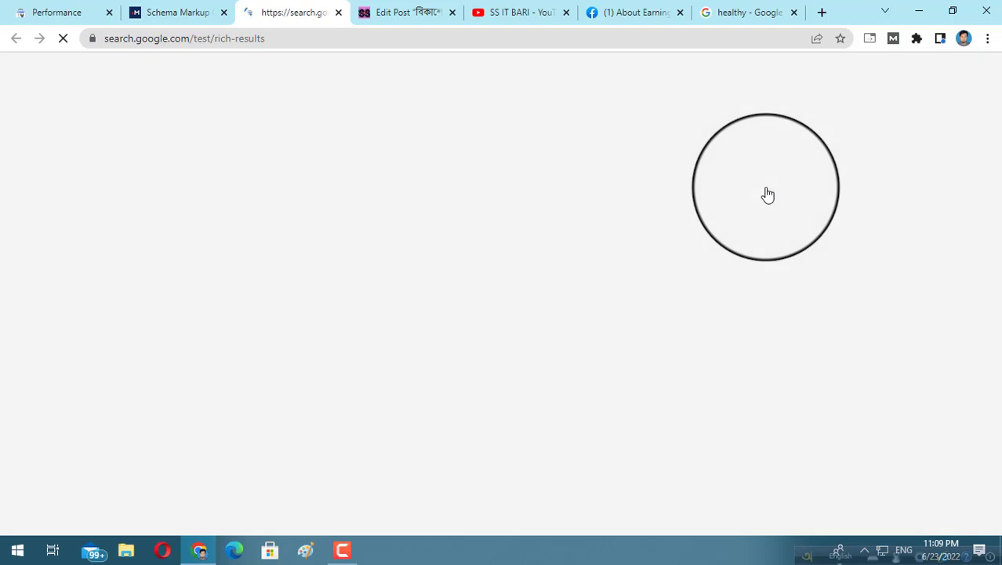
Run the Rich Results Test on the FAQ code and review the detected structured data.
scroll(462, 259, down, 2)
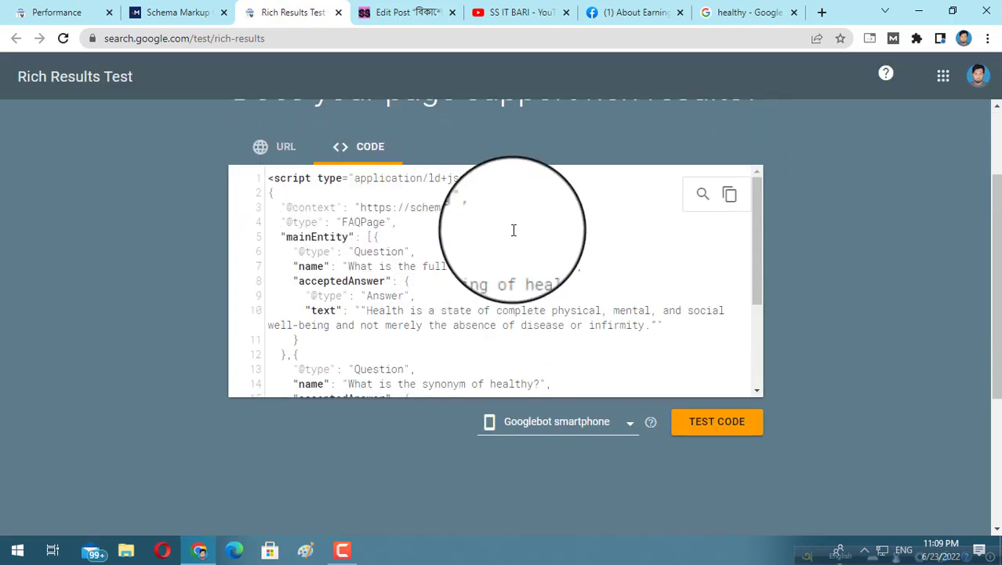
scroll(556, 283, down, 4)
scroll(567, 291, up, 1)
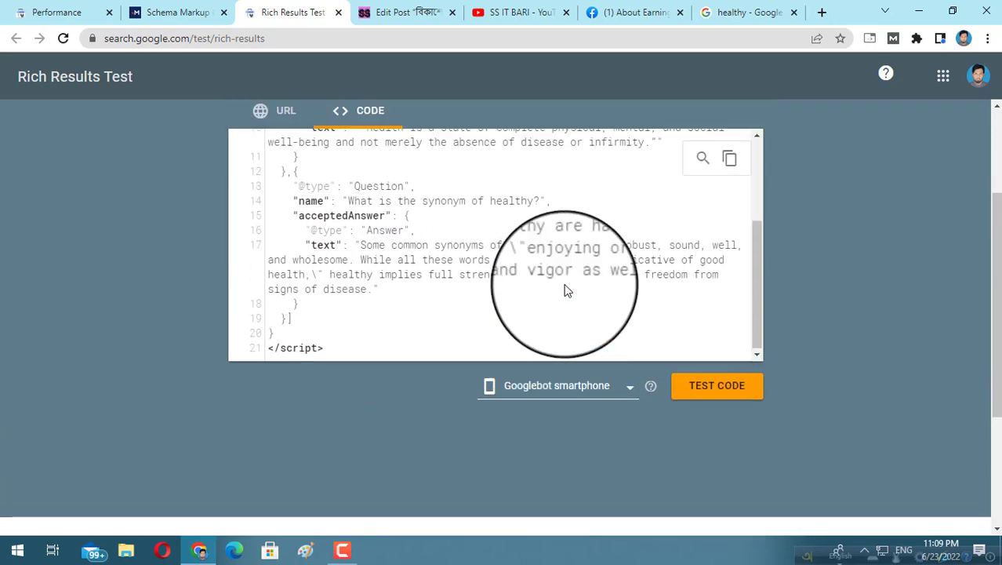
scroll(567, 291, up, 1)
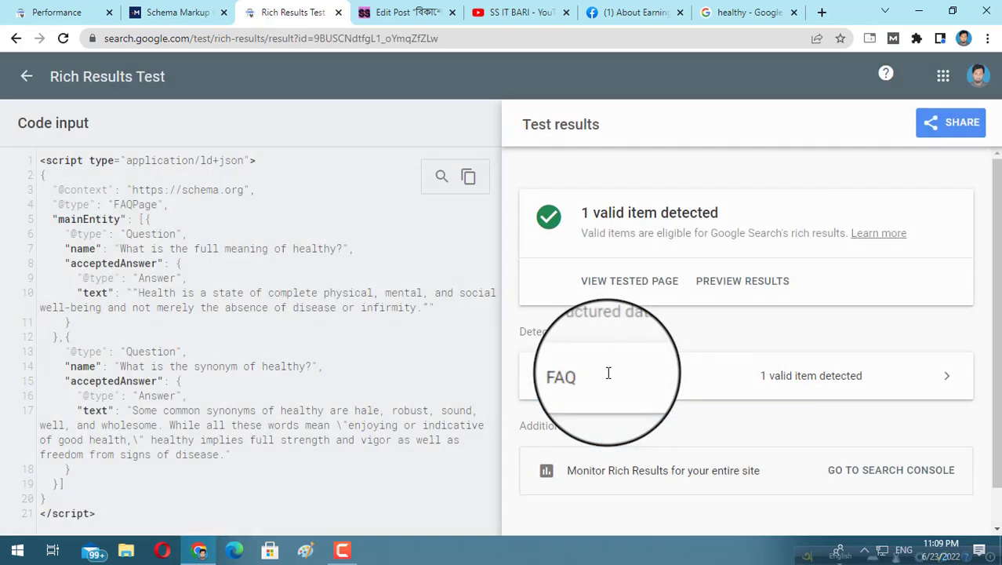
scroll(626, 331, down, 1)
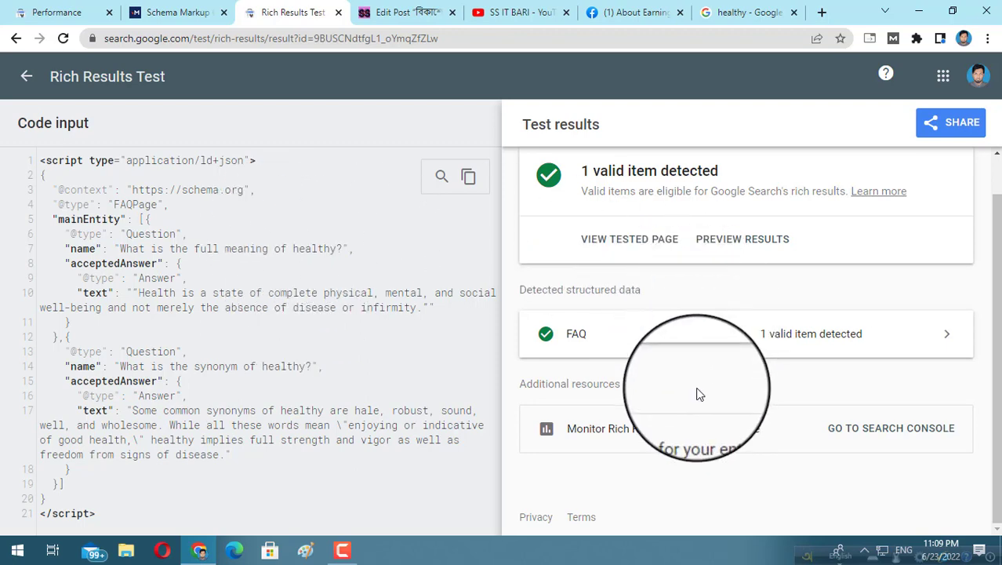
scroll(701, 394, up, 1)
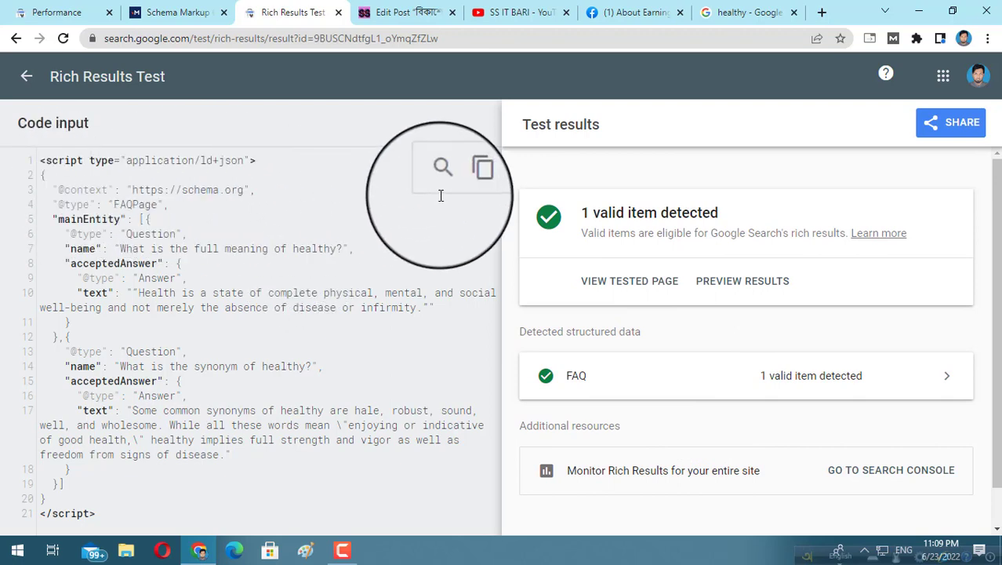
Copy the tested FAQ code and switch the WordPress post on cash-out charges to Text editing mode.
click(470, 181)
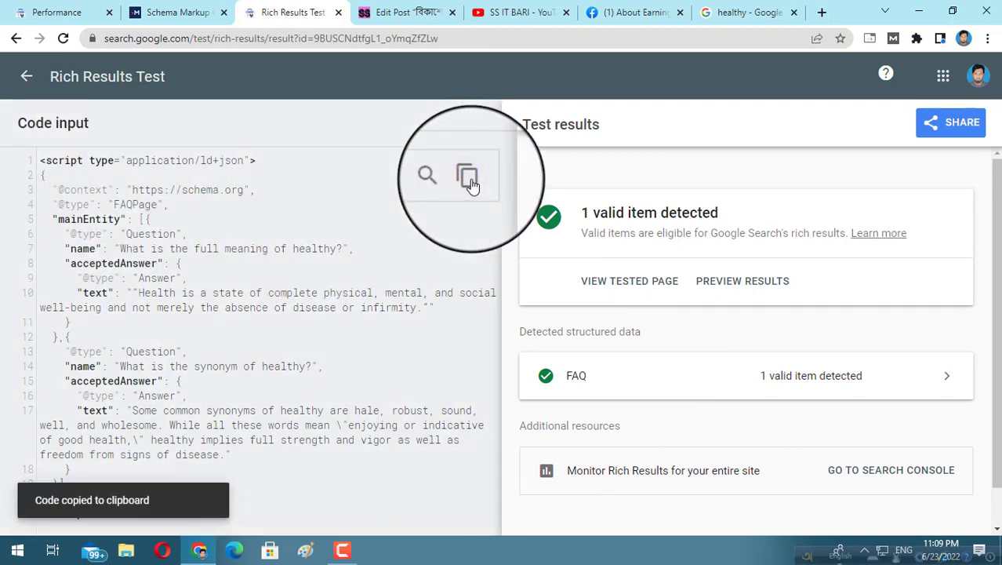
click(404, 12)
scroll(339, 349, down, 1)
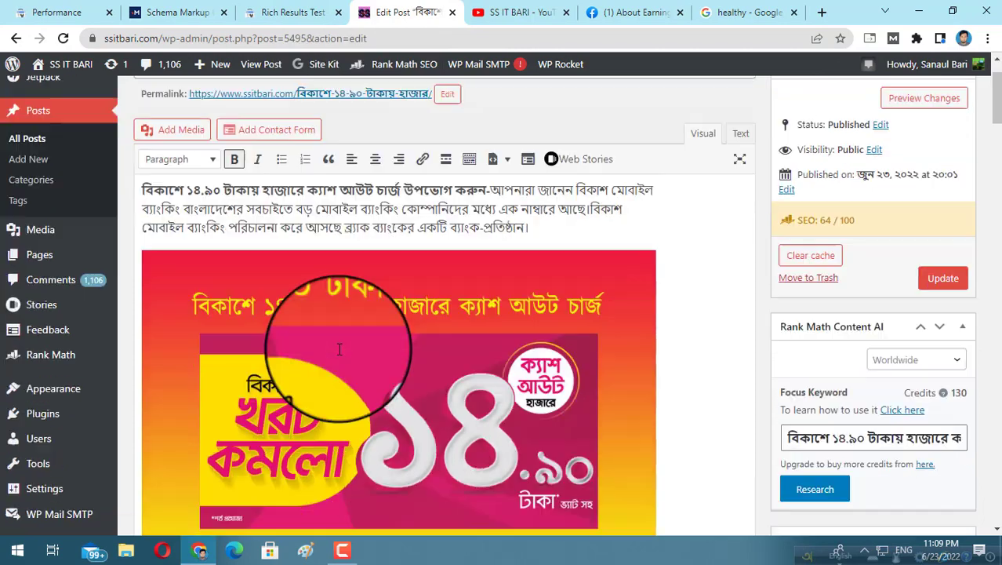
scroll(340, 349, down, 4)
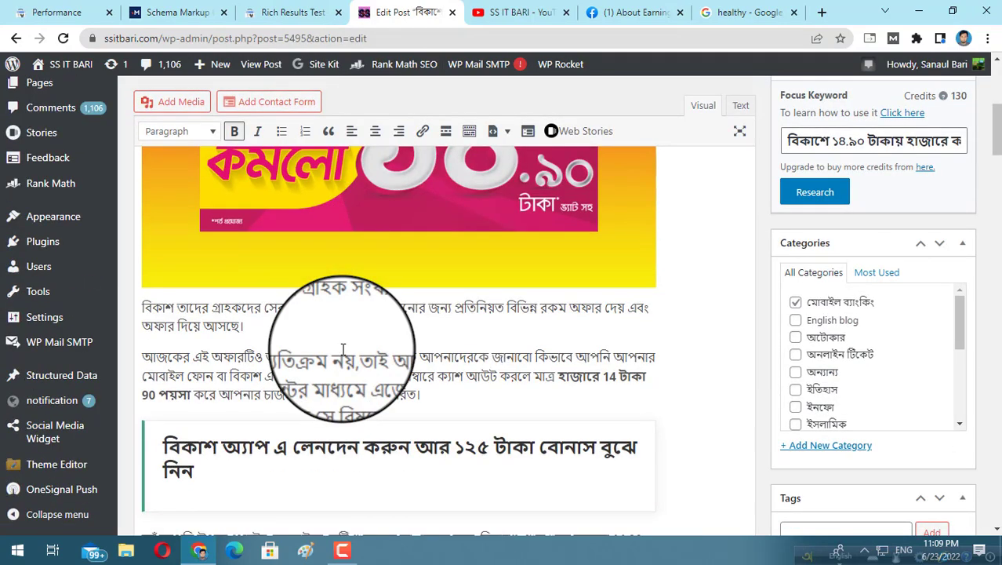
scroll(343, 349, down, 5)
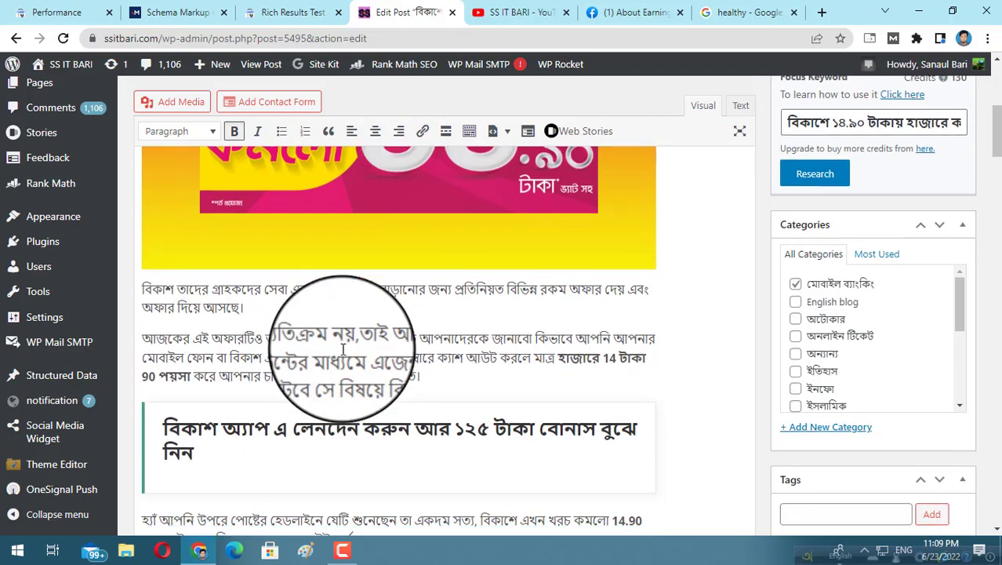
scroll(347, 346, up, 4)
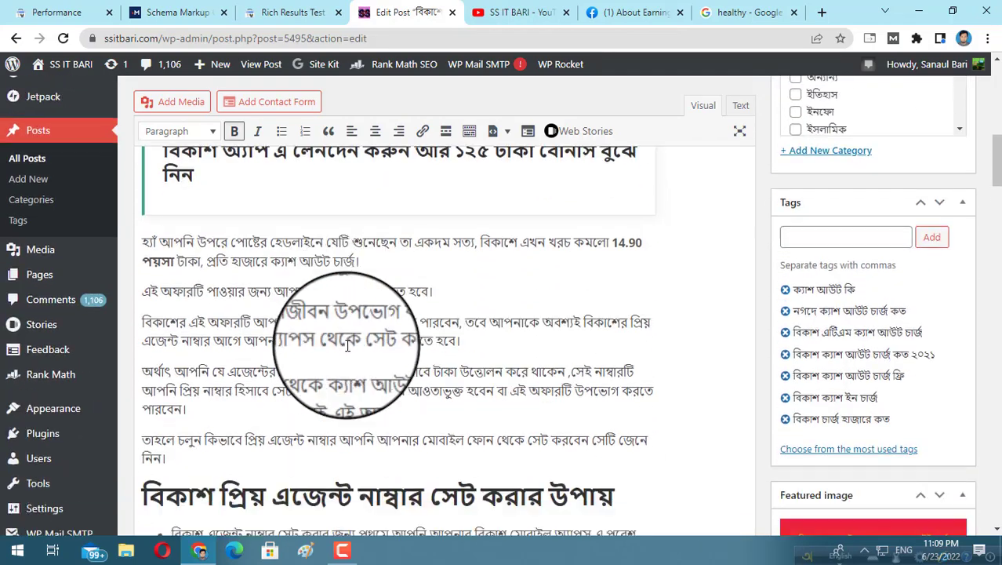
click(740, 106)
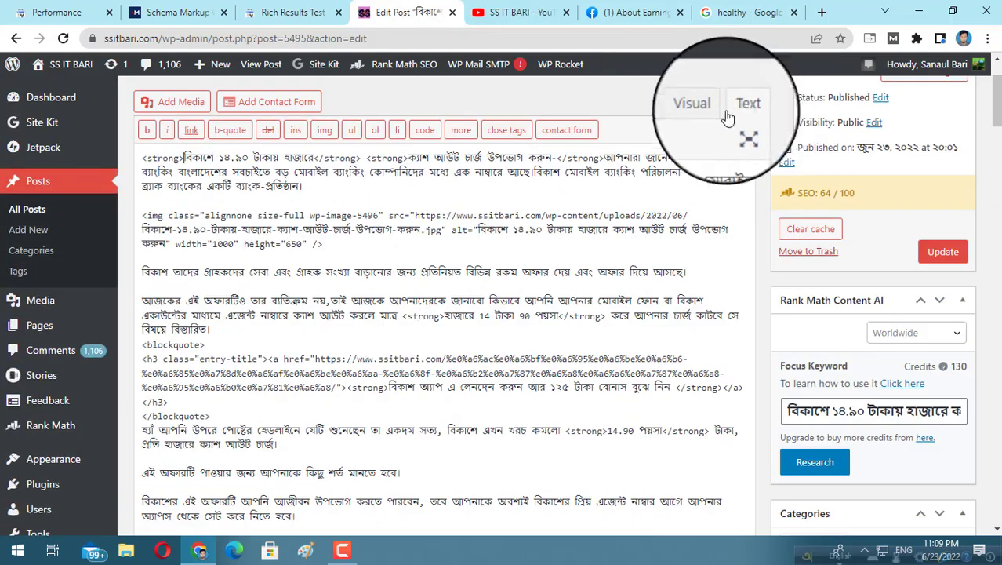
Paste the FAQ schema script at the end of the post's HTML, after the closing div of the subscription block.
scroll(424, 339, down, 10)
scroll(424, 339, down, 8)
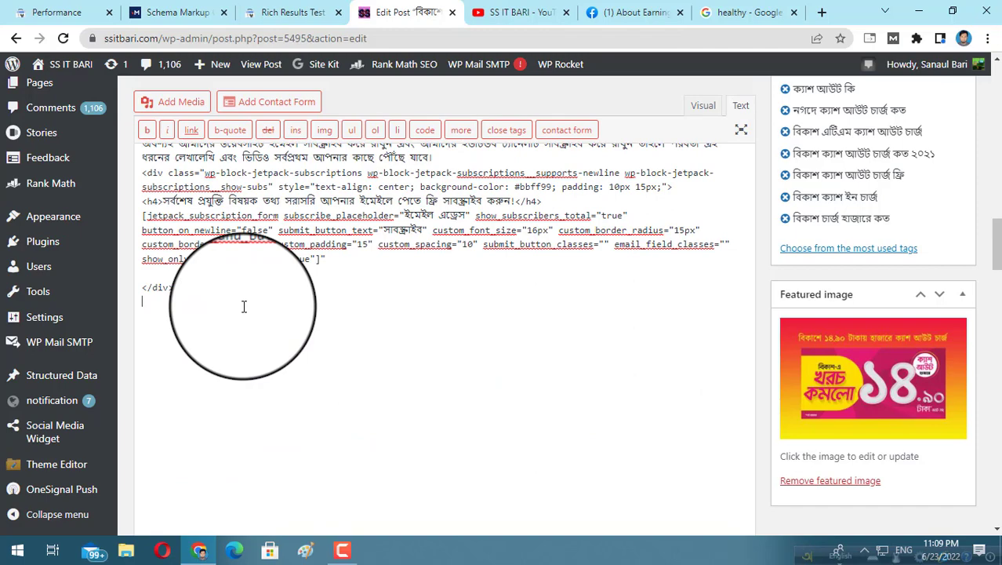
key(ctrl+v)
scroll(385, 314, up, 5)
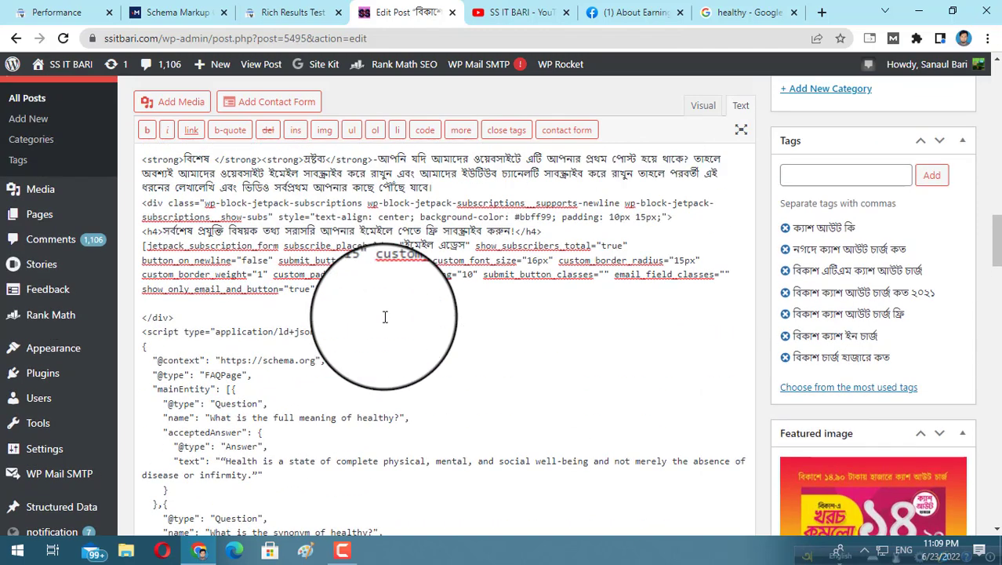
scroll(509, 294, up, 3)
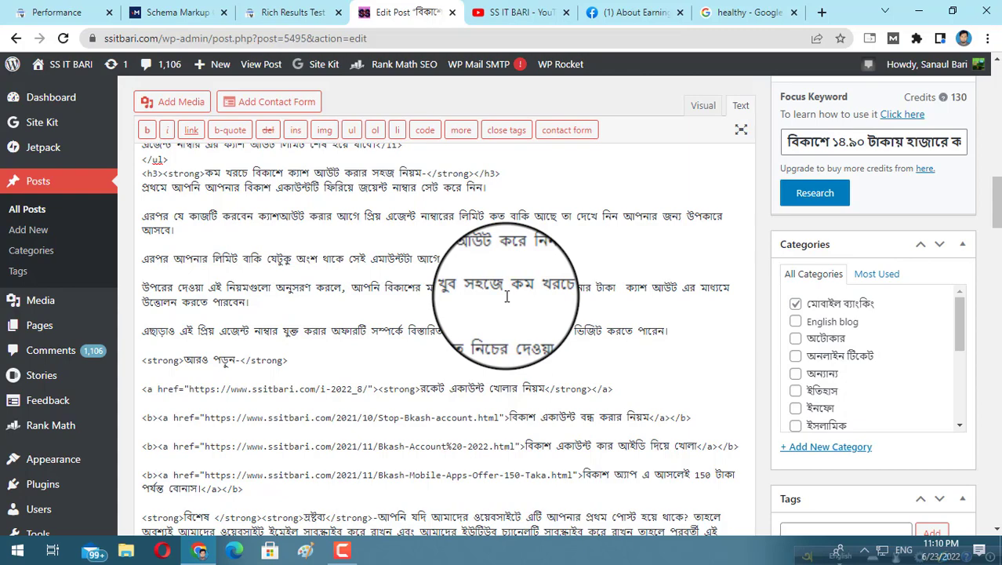
Check the pasted FAQ script in the post's HTML, switch the post back to Visual editing and bring up its publishing options.
scroll(507, 297, down, 3)
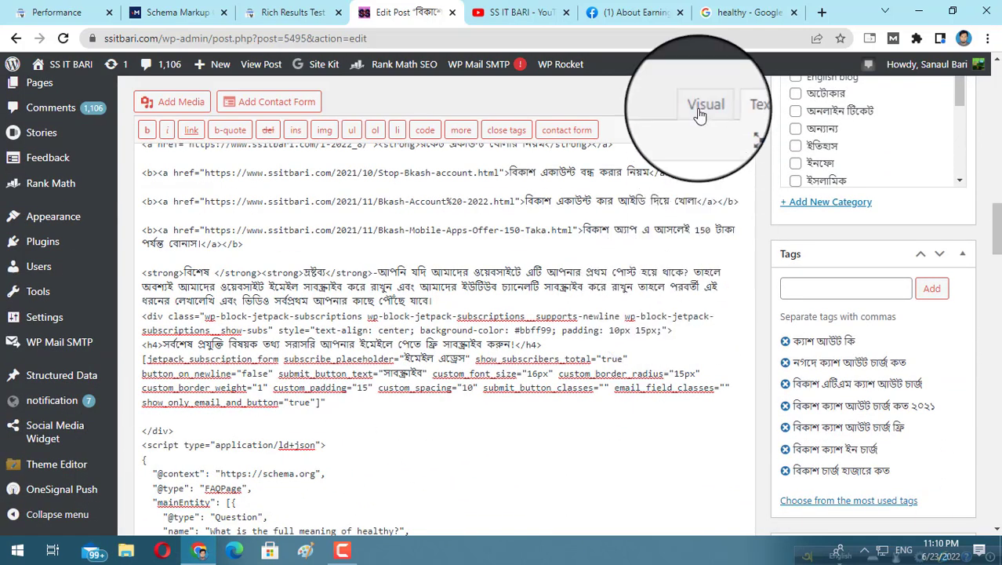
click(703, 107)
scroll(582, 302, up, 3)
scroll(894, 176, up, 3)
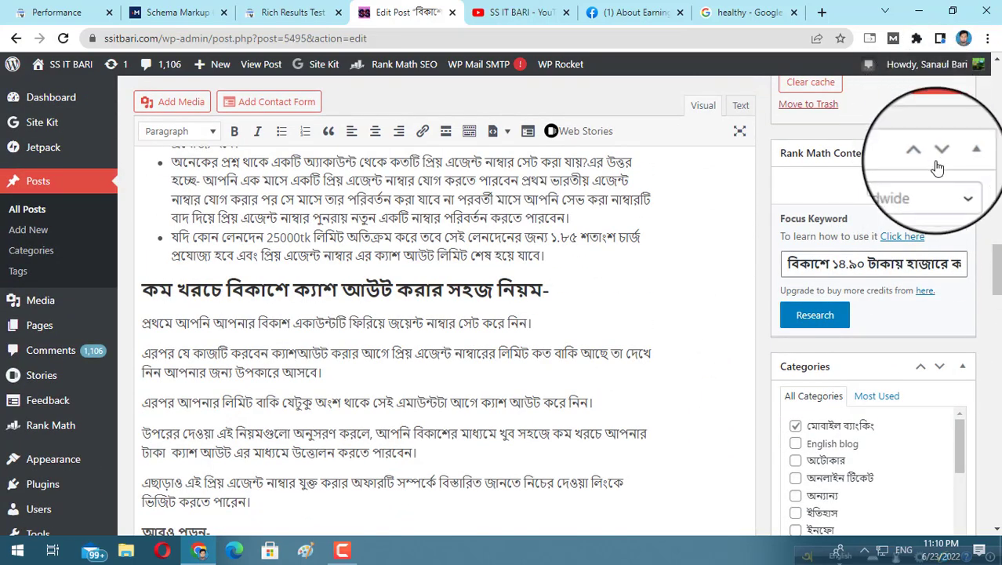
scroll(943, 108, up, 3)
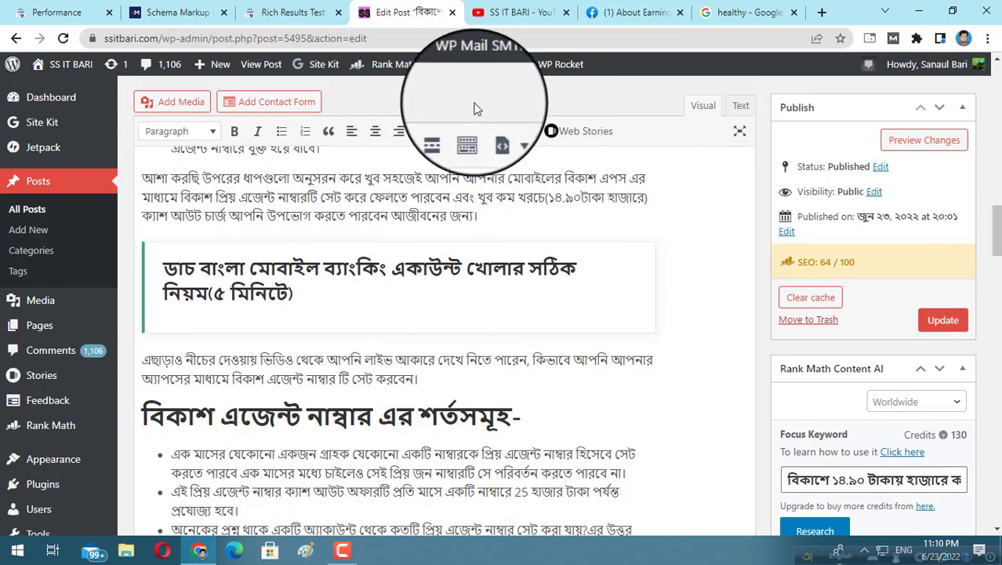
Revisit the FAQ entries in the schema generator and examine the People also ask questions in the Google results for healthy.
click(157, 14)
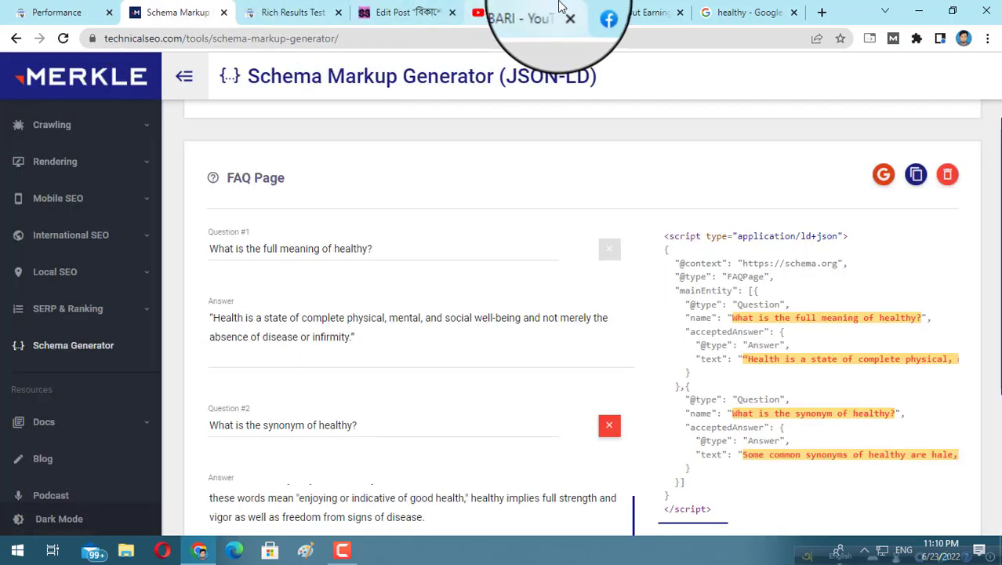
click(749, 12)
scroll(309, 306, down, 3)
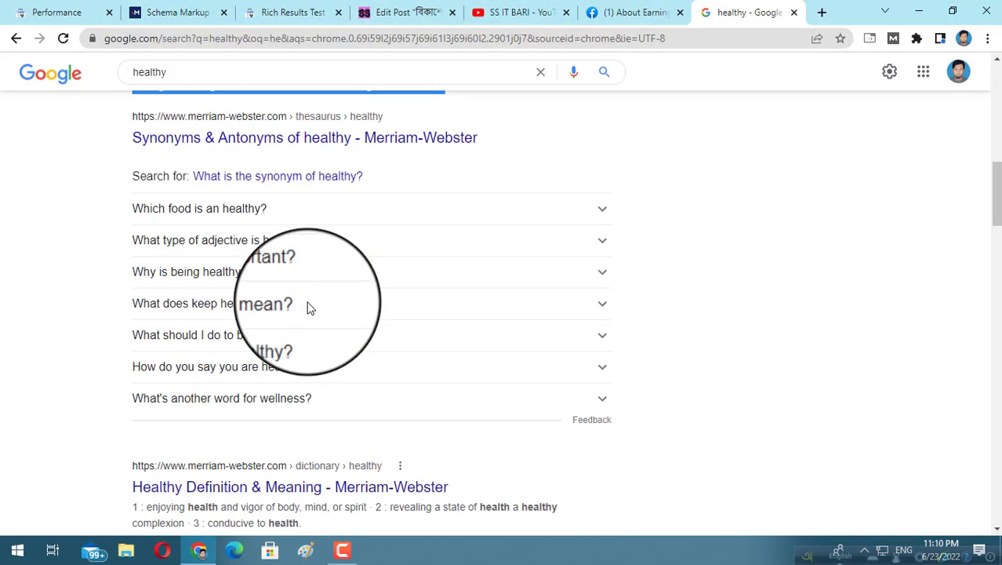
scroll(149, 225, up, 3)
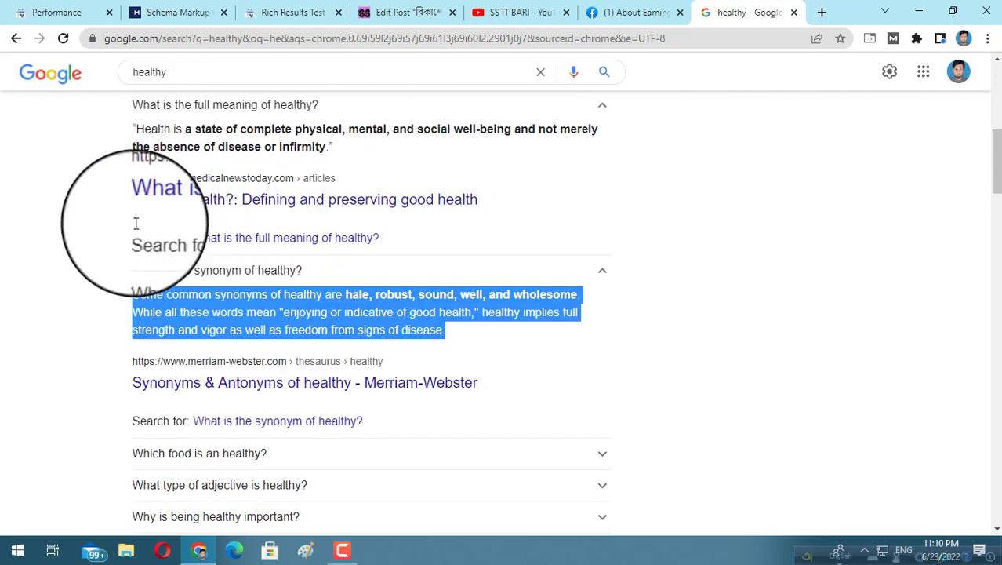
click(37, 201)
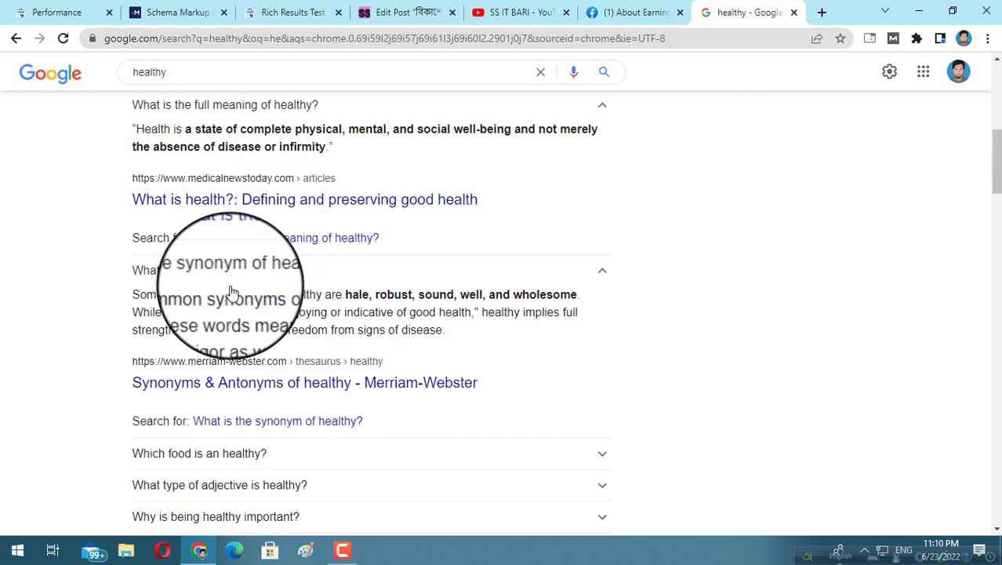
scroll(232, 291, down, 3)
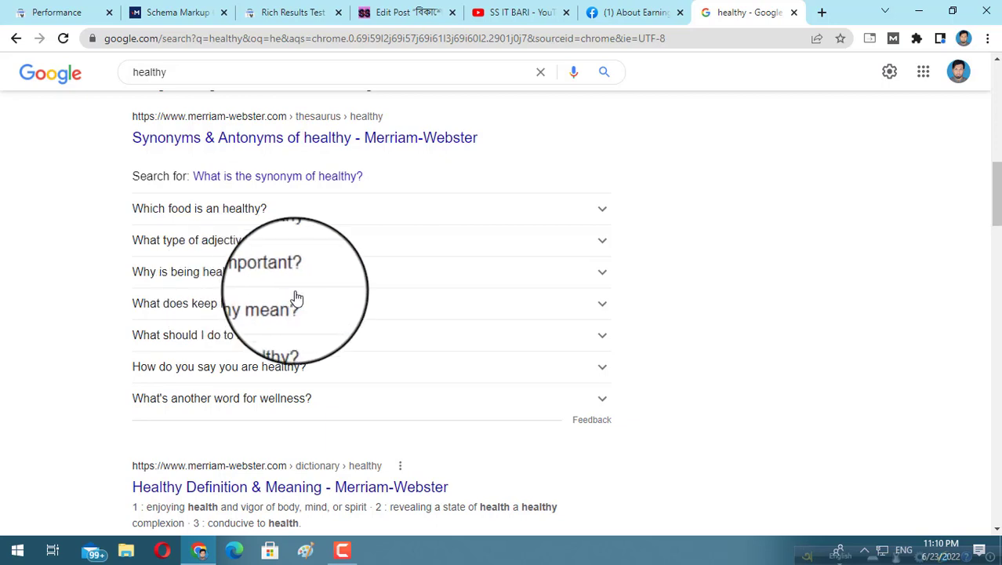
scroll(343, 304, up, 5)
scroll(343, 304, up, 5)
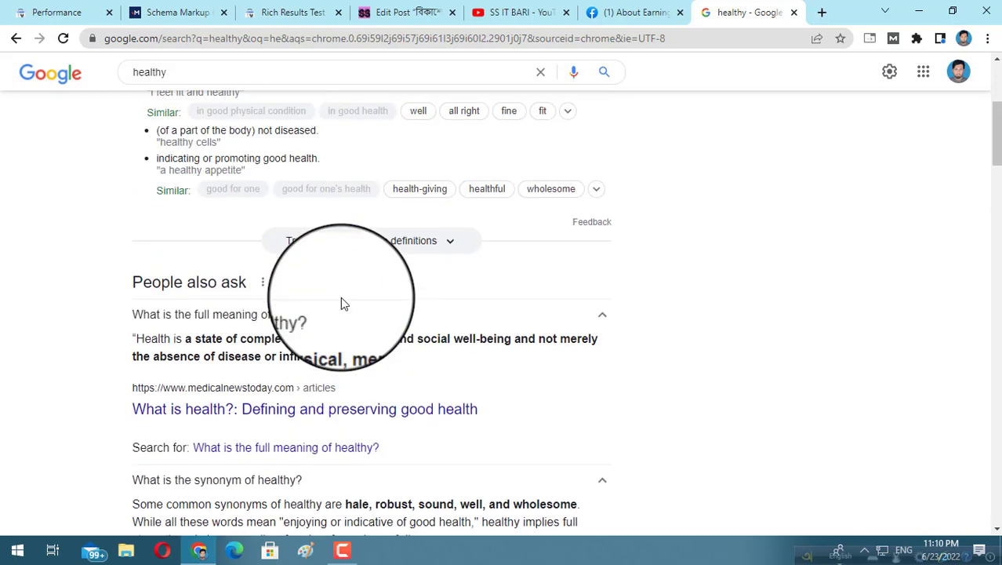
Look over the welcome video description and uploads on the SS IT BARI YouTube channel.
click(508, 12)
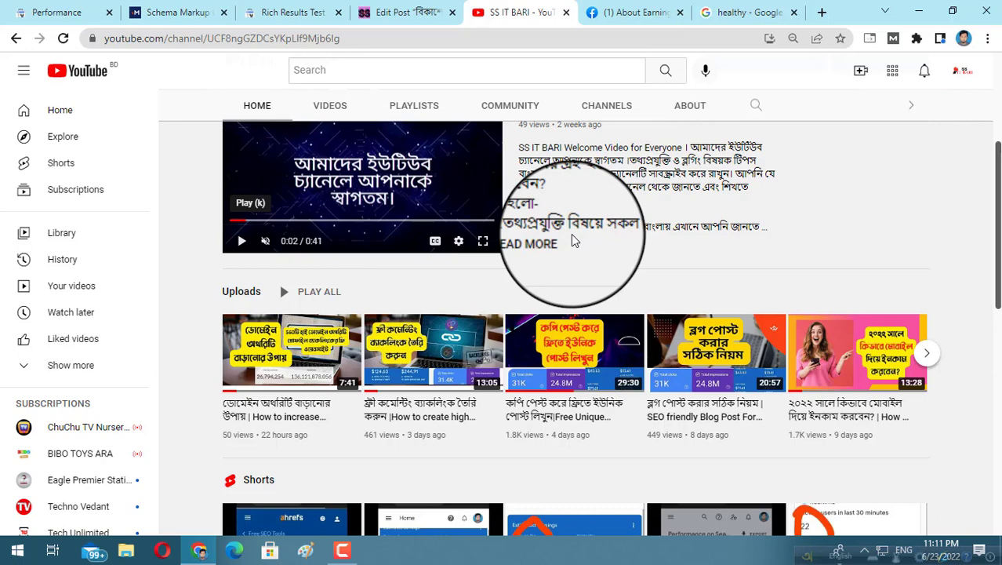
click(541, 243)
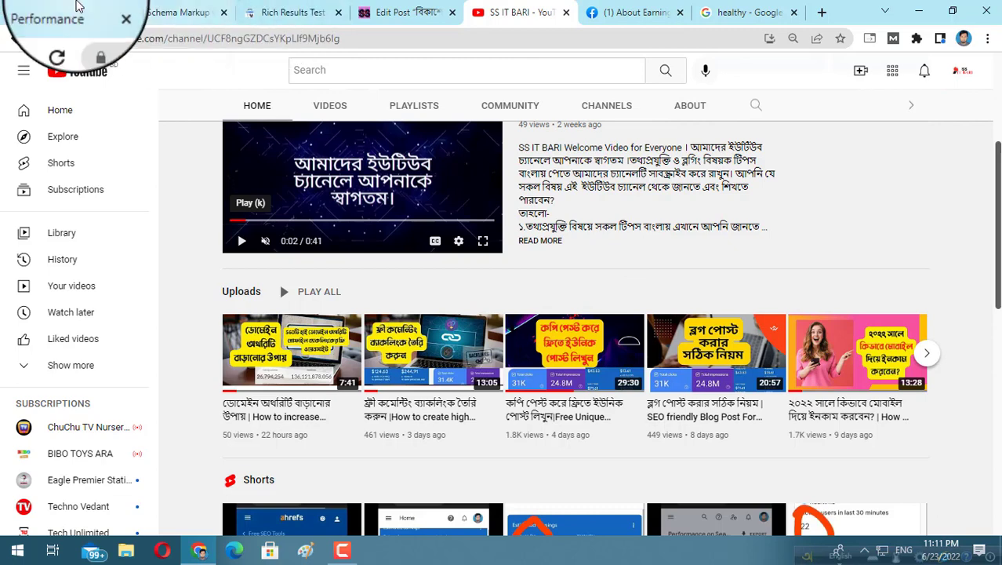
Examine the Search Console performance report for ssitbari.com, including clicks and impressions by search appearance.
click(59, 12)
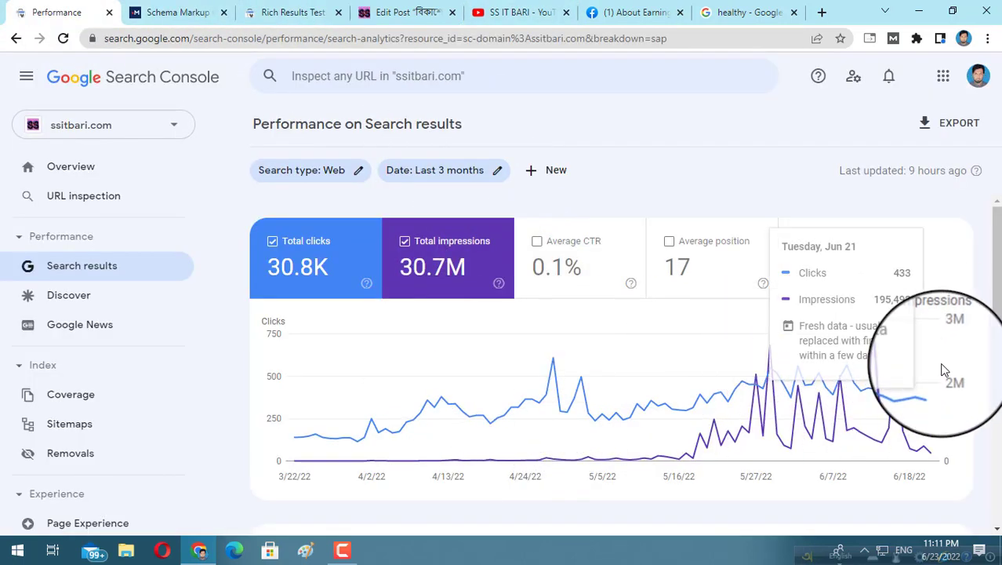
scroll(479, 369, down, 3)
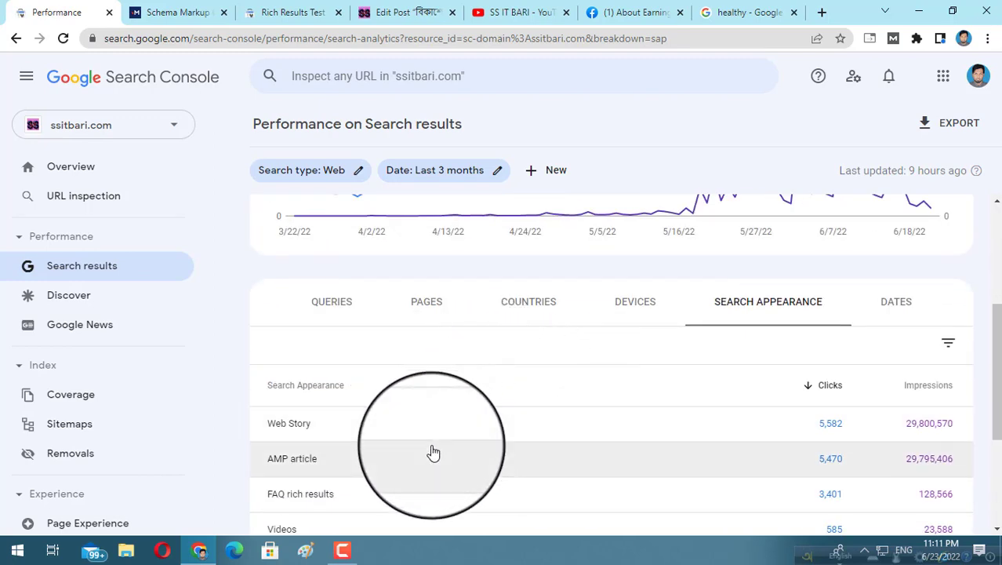
click(342, 550)
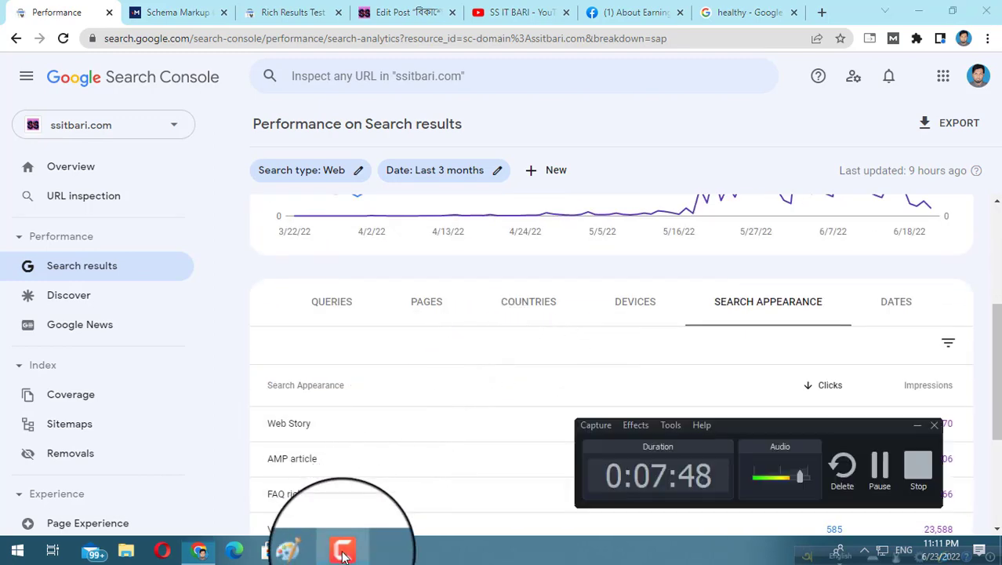